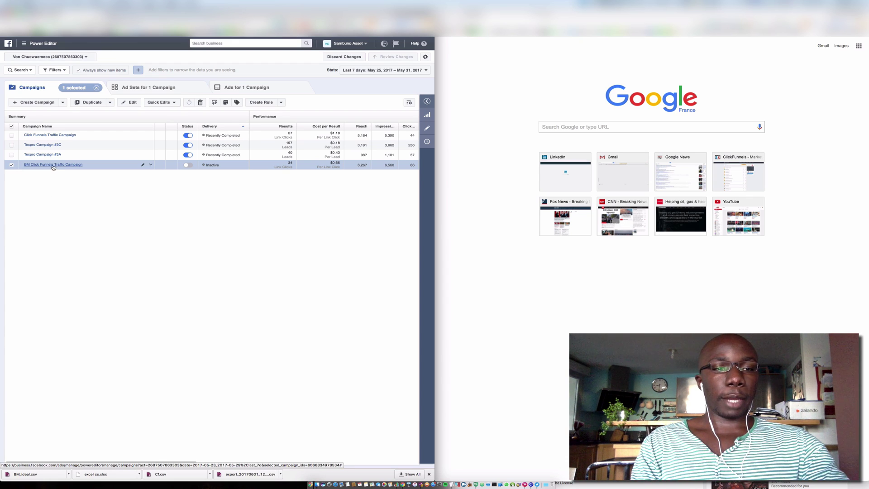
# Export only the BM Click Funnels Traffic Campaign and name the file fsss_dd.
pyautogui.click(12, 166)
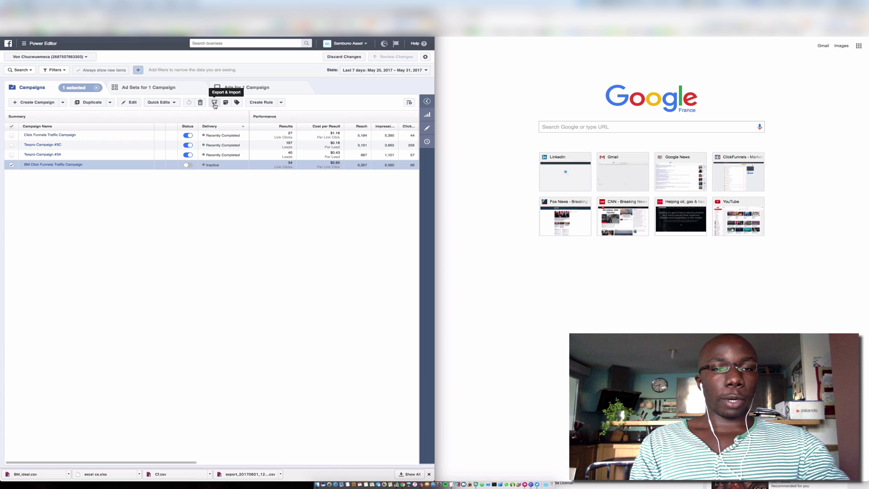
pyautogui.click(215, 104)
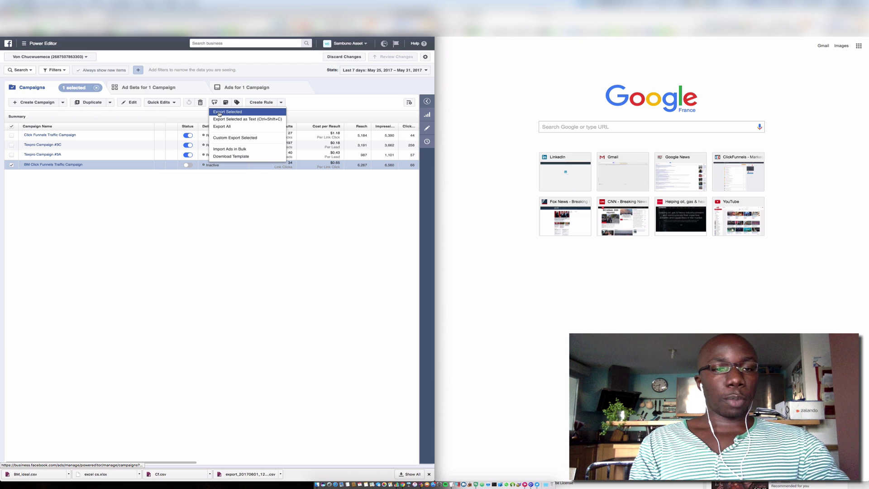
pyautogui.click(219, 112)
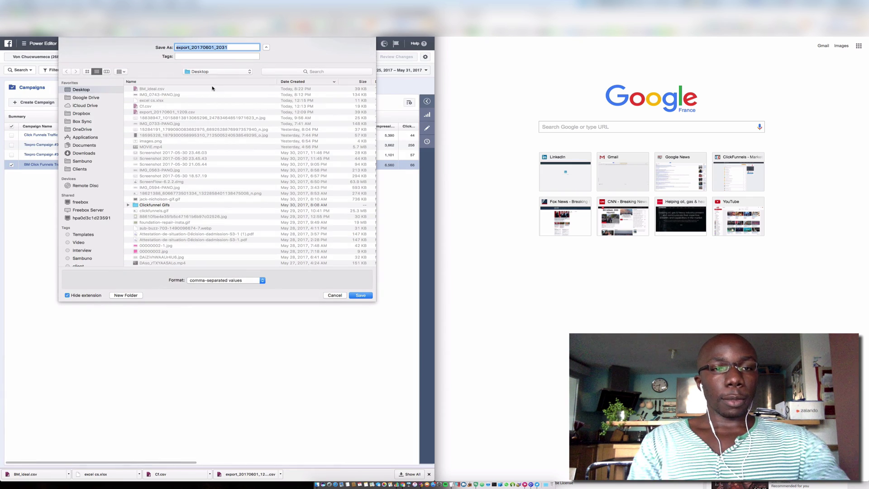
pyautogui.write('fsss')
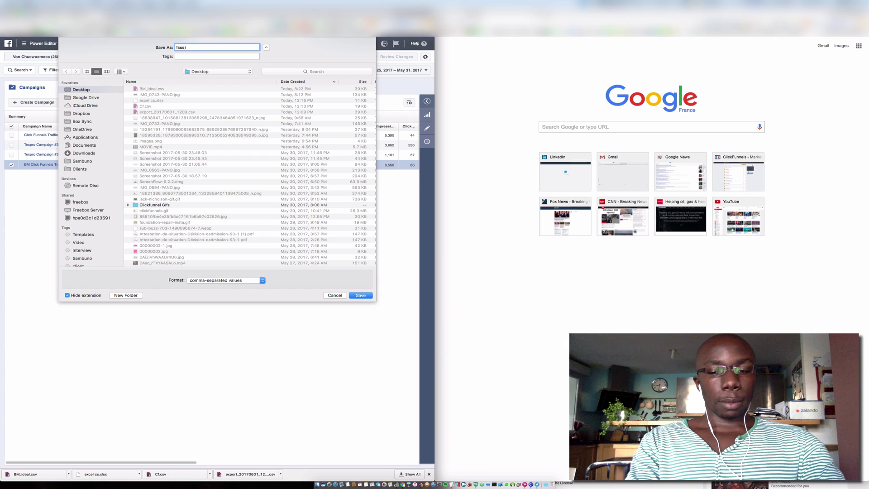
pyautogui.press('BackSpace')
pyautogui.write('_dd')
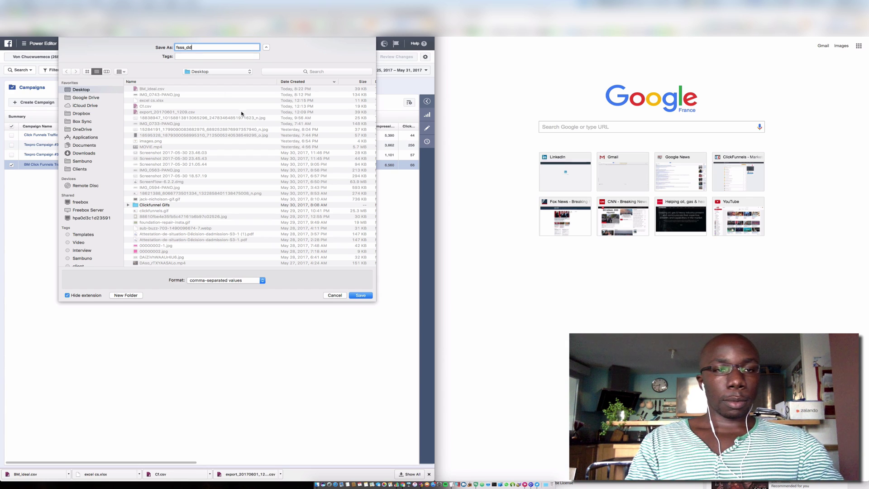
# Save the fsss_dd.csv export, then start a blank Google Sheets spreadsheet from Chrome's apps.
pyautogui.click(367, 297)
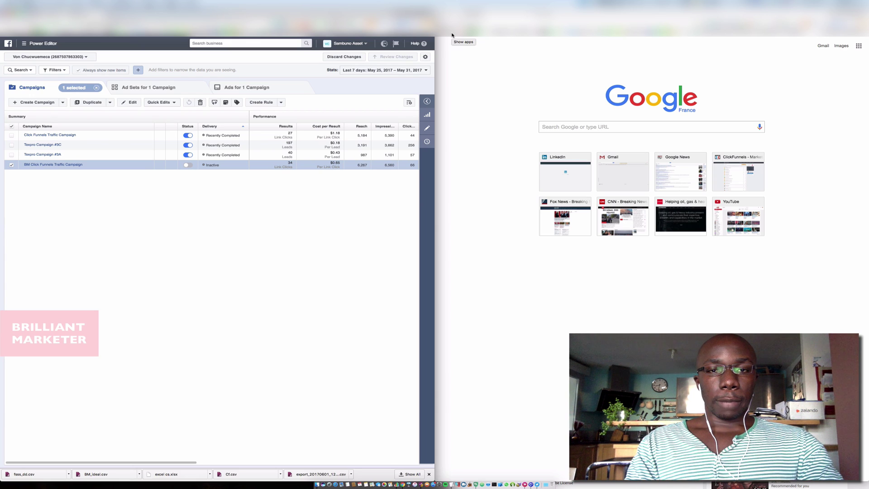
pyautogui.click(451, 35)
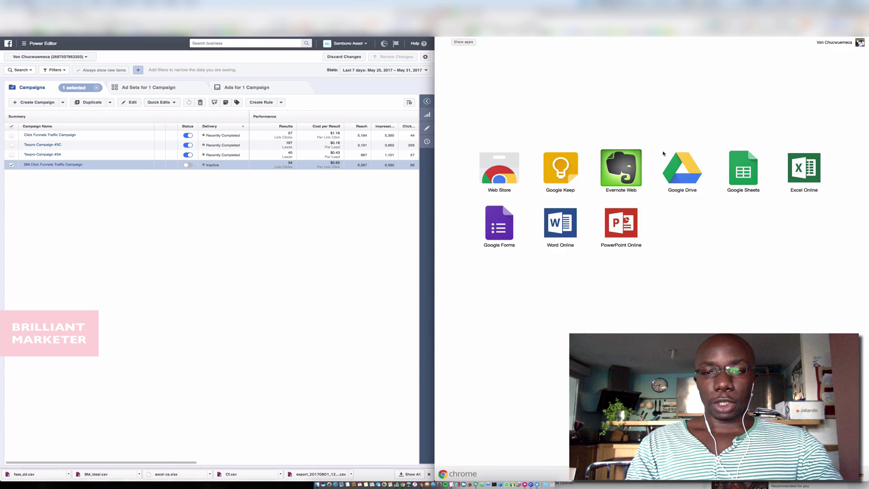
pyautogui.click(754, 179)
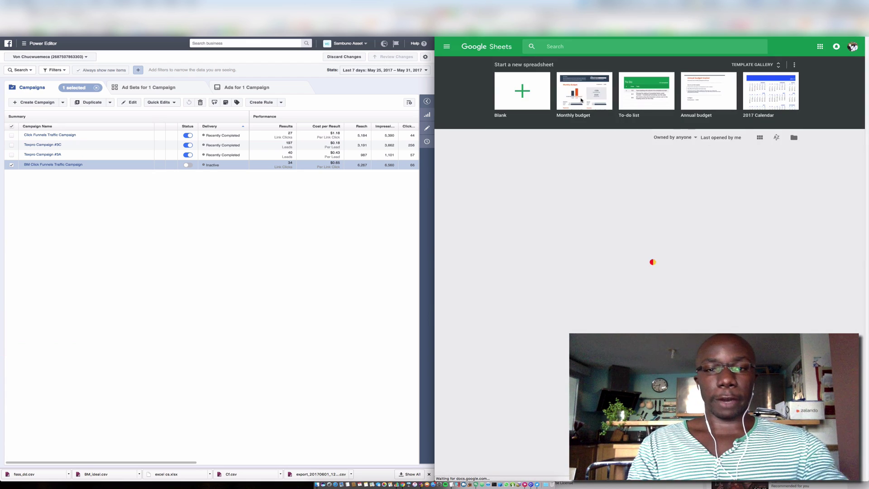
pyautogui.click(502, 74)
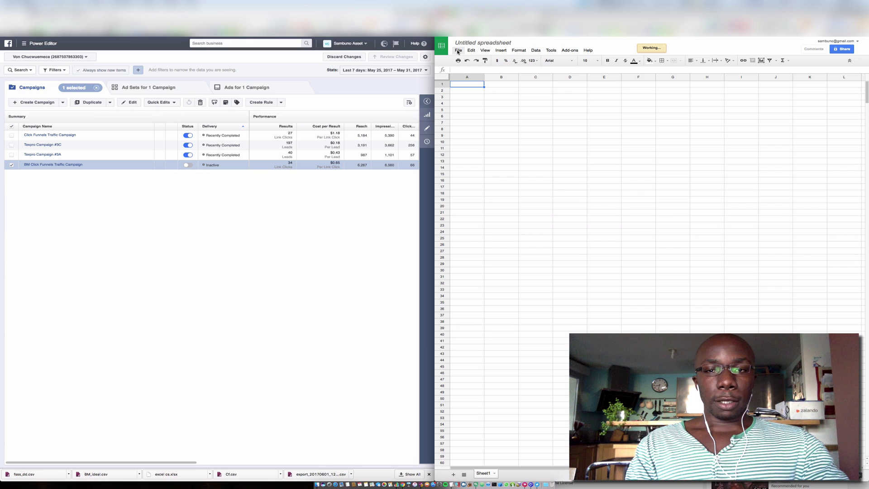
# Upload fsss_dd.csv from the computer through File > Open in Google Sheets.
pyautogui.click(458, 51)
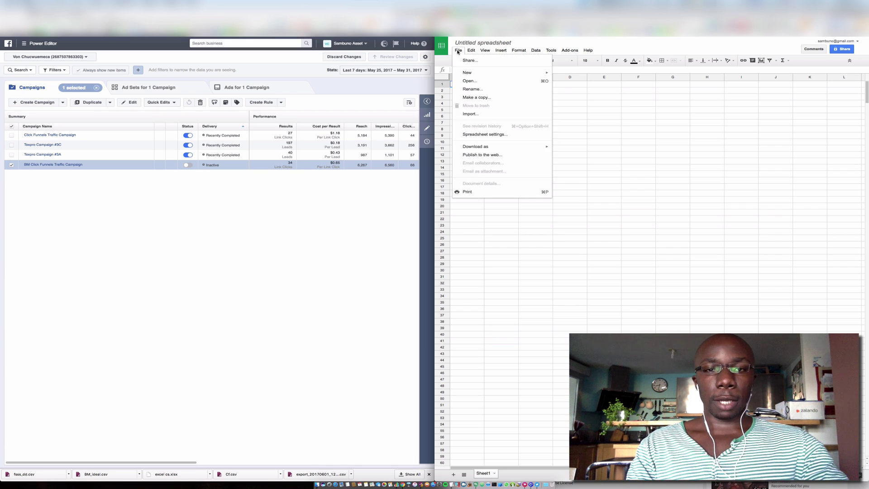
pyautogui.click(466, 82)
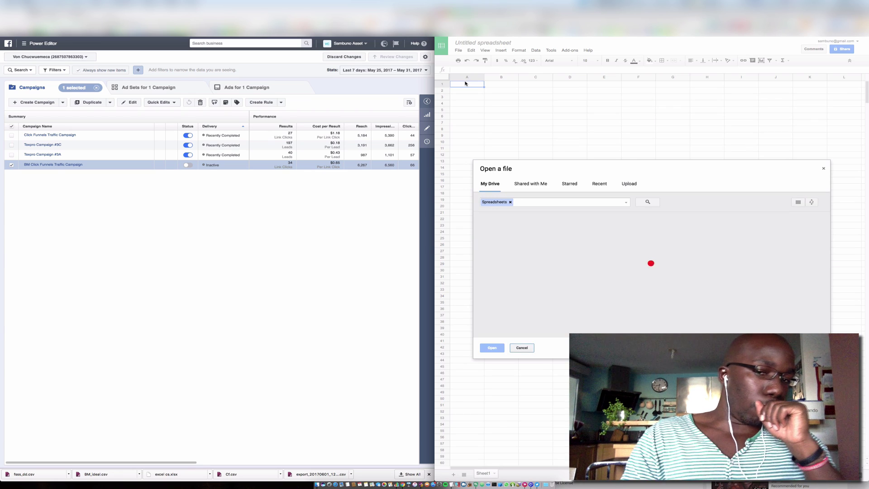
pyautogui.click(634, 184)
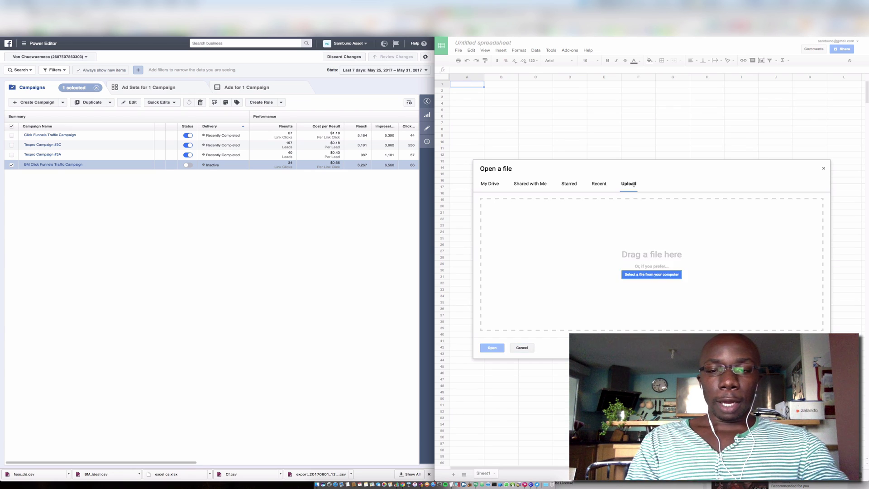
pyautogui.click(649, 275)
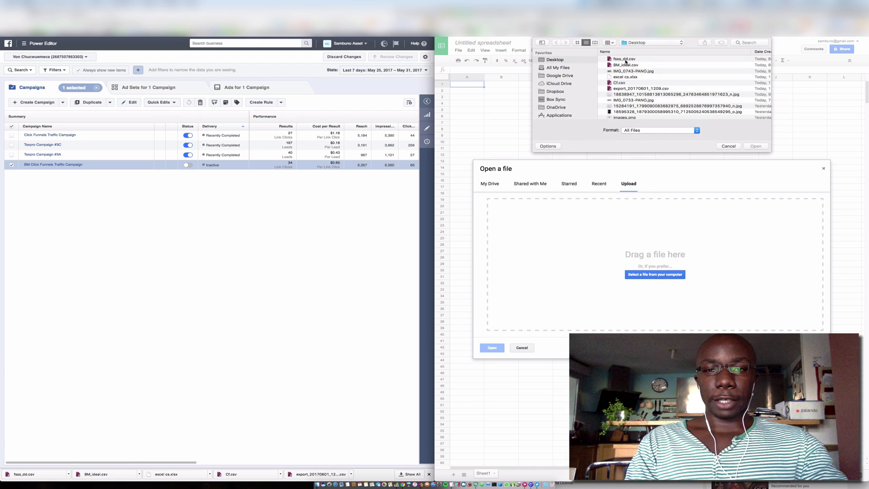
pyautogui.click(626, 59)
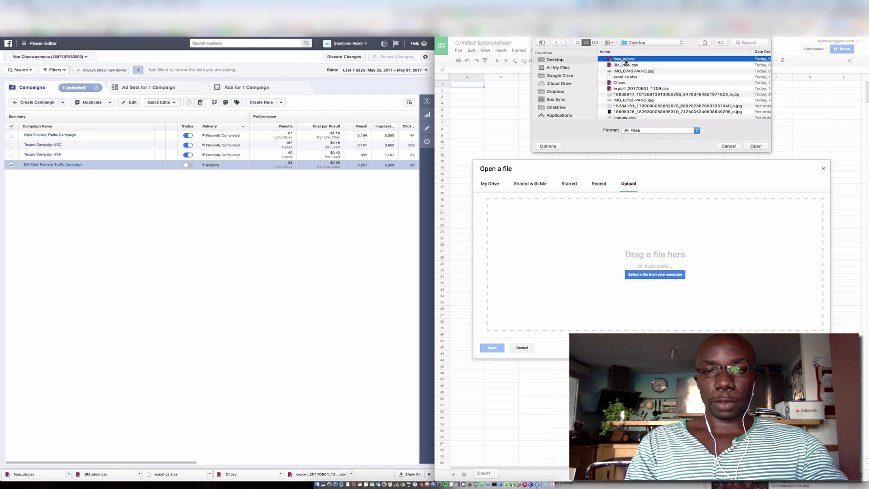
pyautogui.click(756, 146)
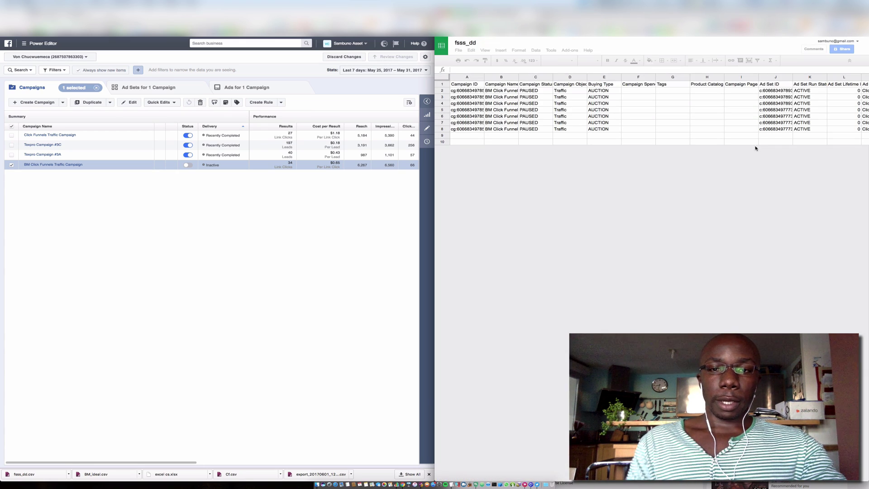
# Clear the Campaign ID cells A2 through A8 of fsss_dd.
pyautogui.click(580, 123)
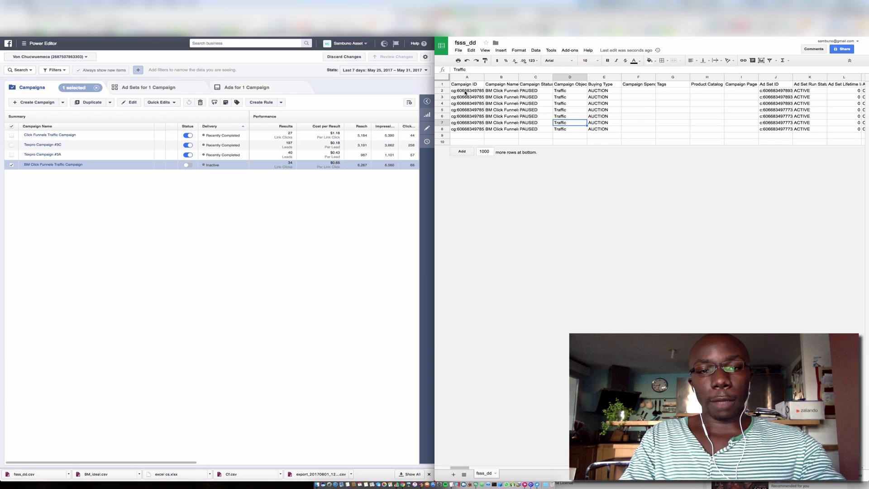
pyautogui.click(466, 92)
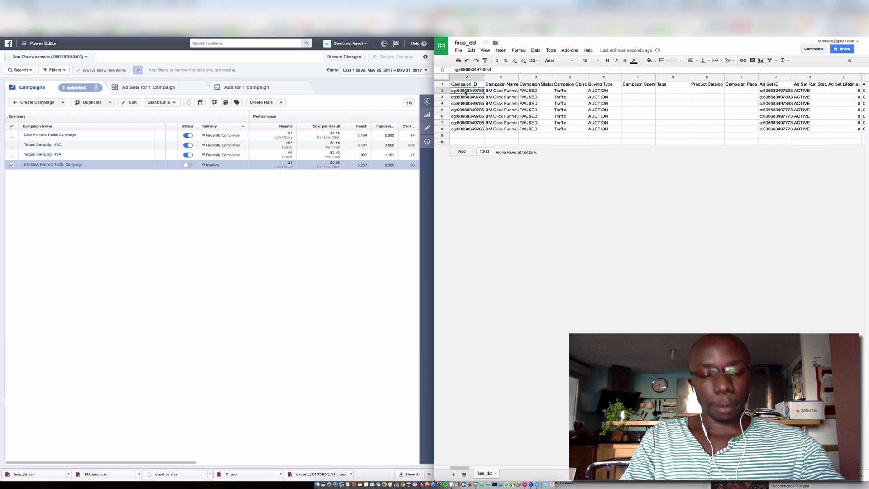
pyautogui.keyDown('shift'); pyautogui.click(468, 129); pyautogui.keyUp('shift')
pyautogui.press('Delete')
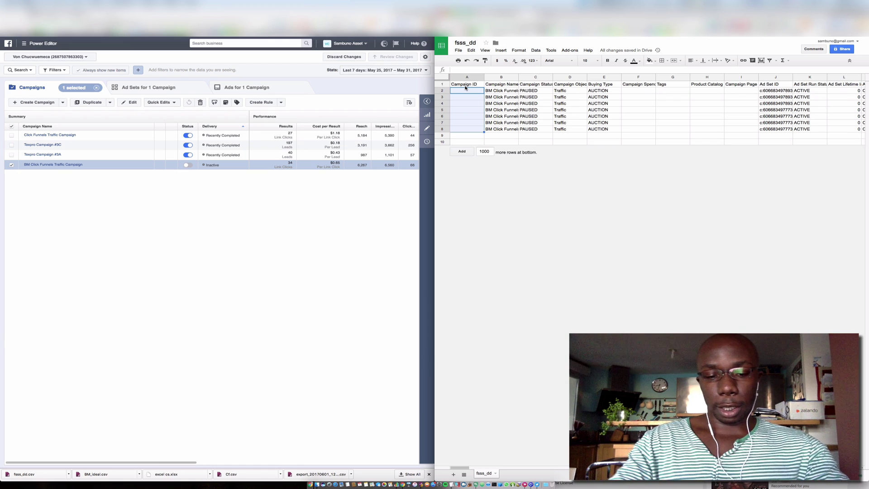
# Find the Ad Set ID column and clear its values from J2 down to row 8.
pyautogui.hotkey('ctrl', 'f')
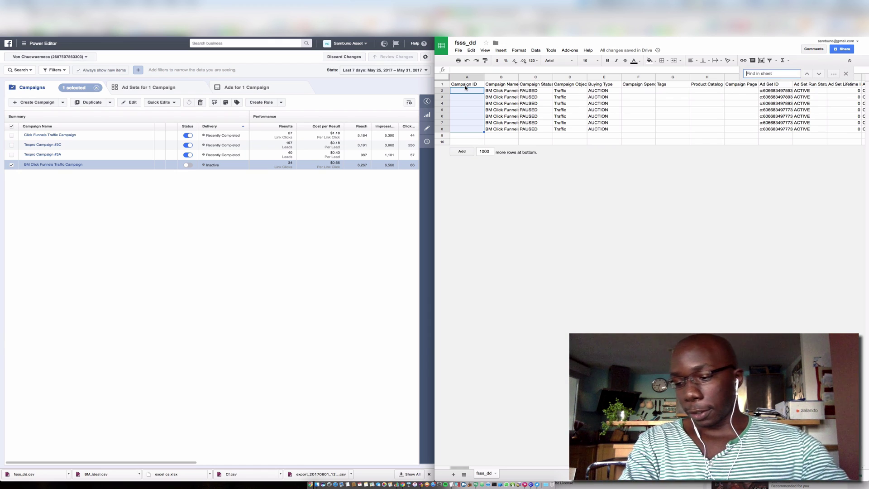
pyautogui.write('ad set id')
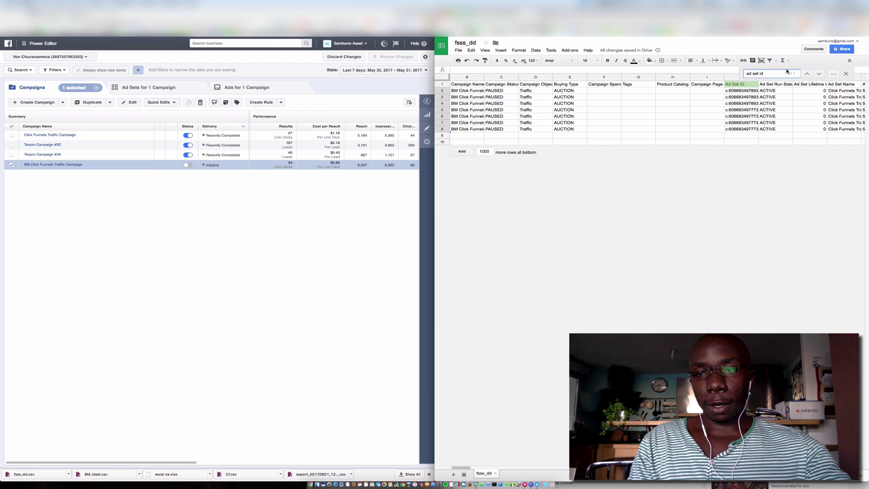
pyautogui.press('Escape')
pyautogui.click(744, 91)
pyautogui.keyDown('shift'); pyautogui.click(741, 123); pyautogui.keyUp('shift')
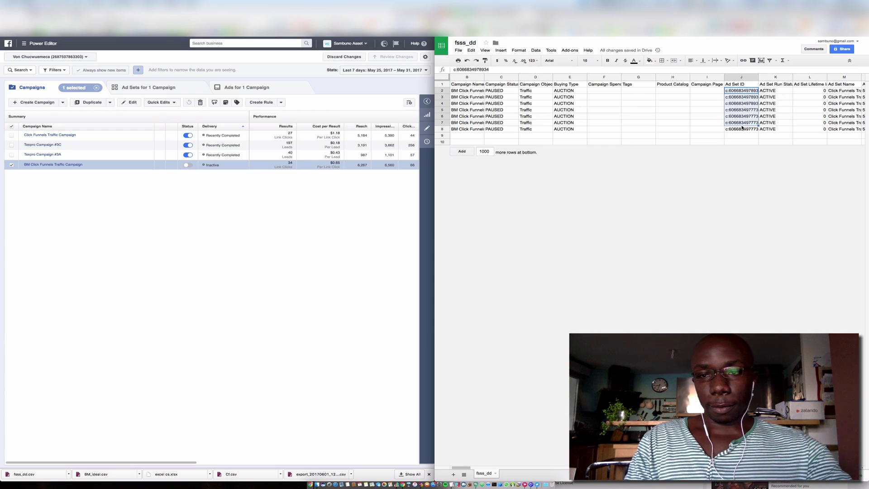
pyautogui.keyDown('shift'); pyautogui.click(742, 129); pyautogui.keyUp('shift')
pyautogui.press('Delete')
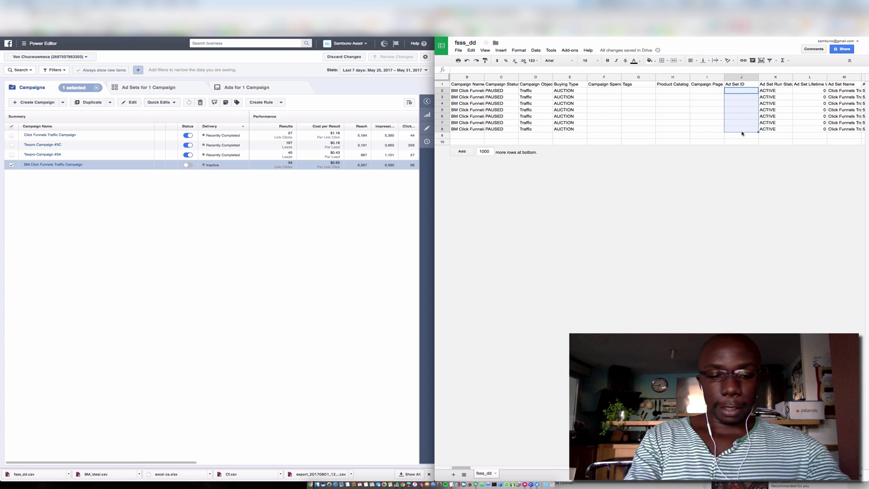
# Find the Ad ID column and clear cells DH2 through DH8.
pyautogui.hotkey('ctrl', 'f')
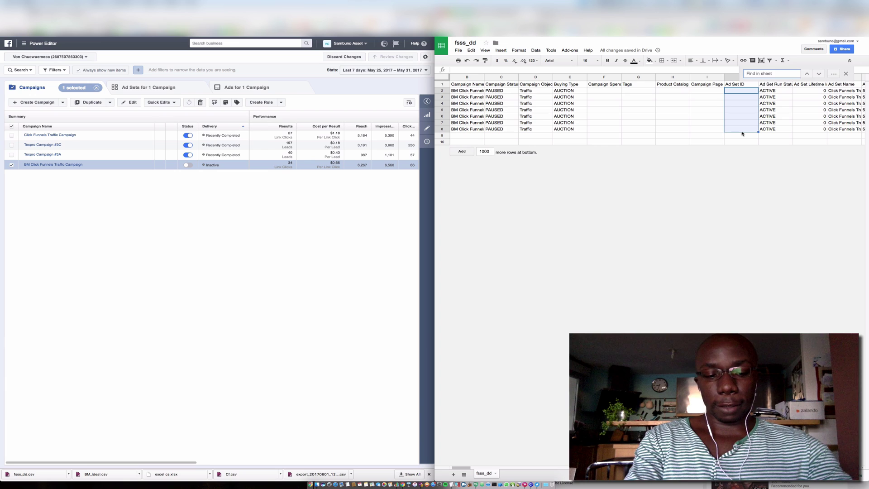
pyautogui.write('Ad ID')
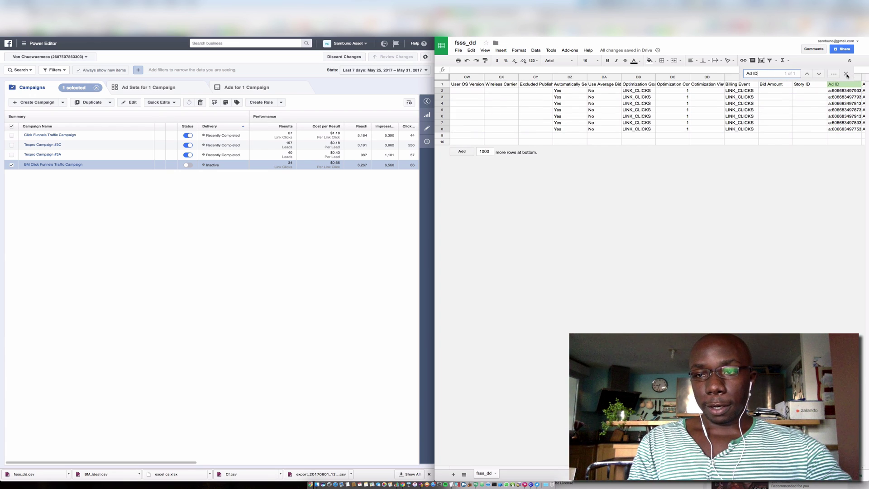
pyautogui.click(846, 73)
pyautogui.click(838, 91)
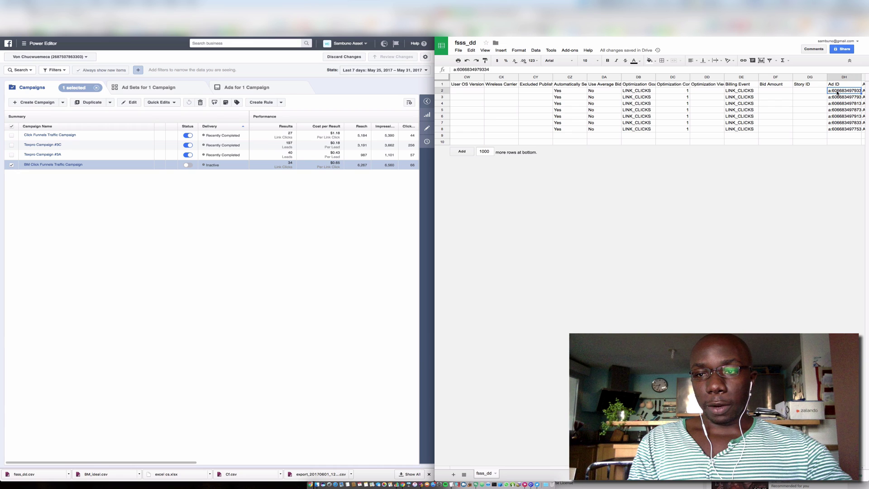
pyautogui.keyDown('shift'); pyautogui.click(839, 131); pyautogui.keyUp('shift')
pyautogui.press('Delete')
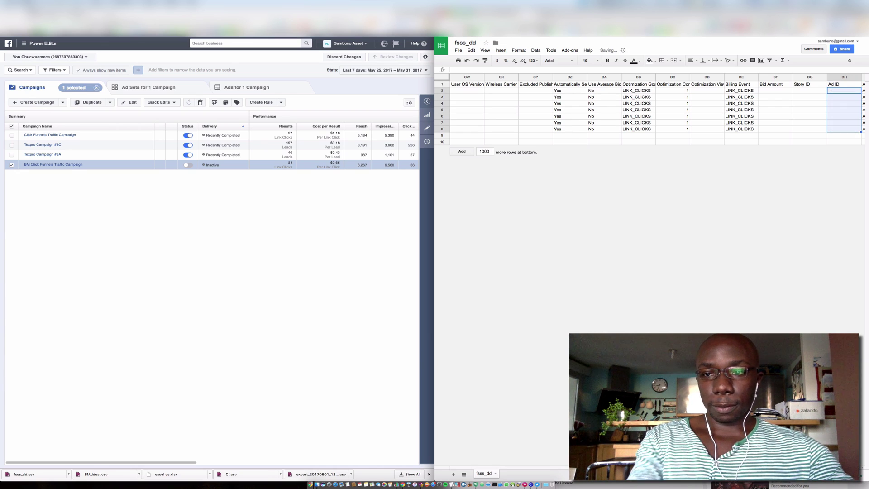
pyautogui.click(692, 206)
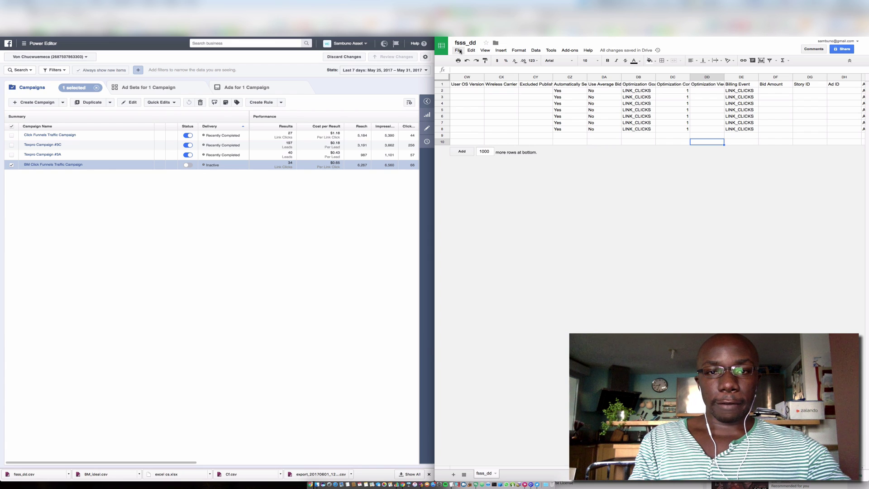
# Download the sheet as Microsoft Excel (.xlsx), saving it to the Desktop as fsss_dd_two.
pyautogui.click(459, 50)
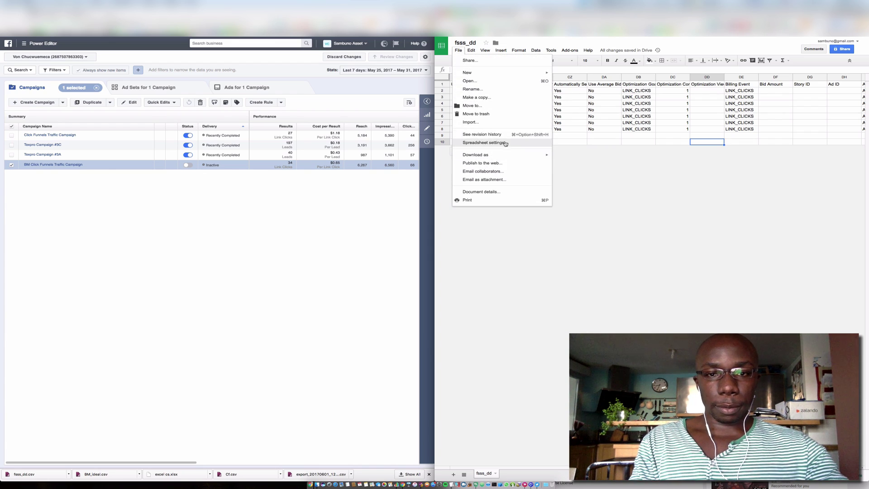
pyautogui.moveTo(489, 157)
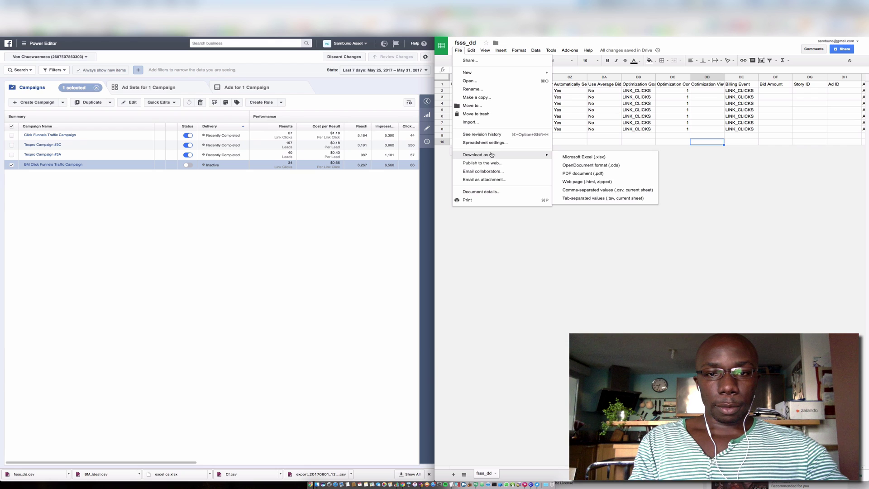
pyautogui.click(588, 157)
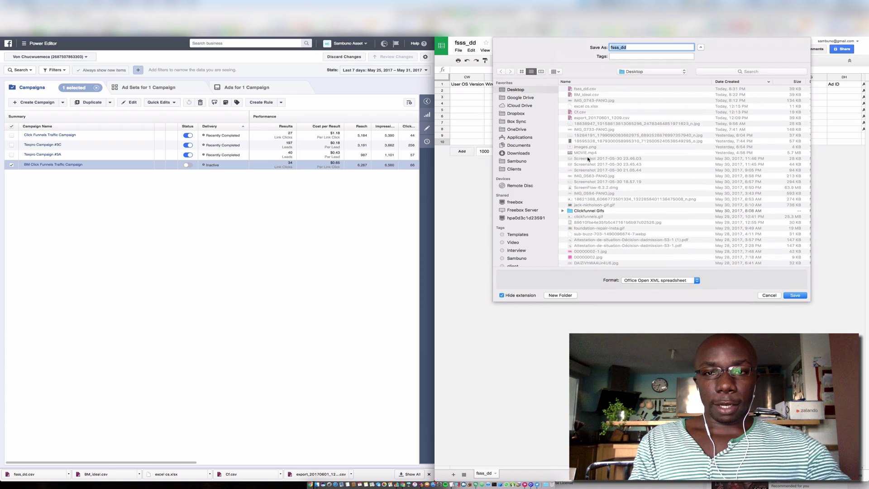
pyautogui.click(633, 48)
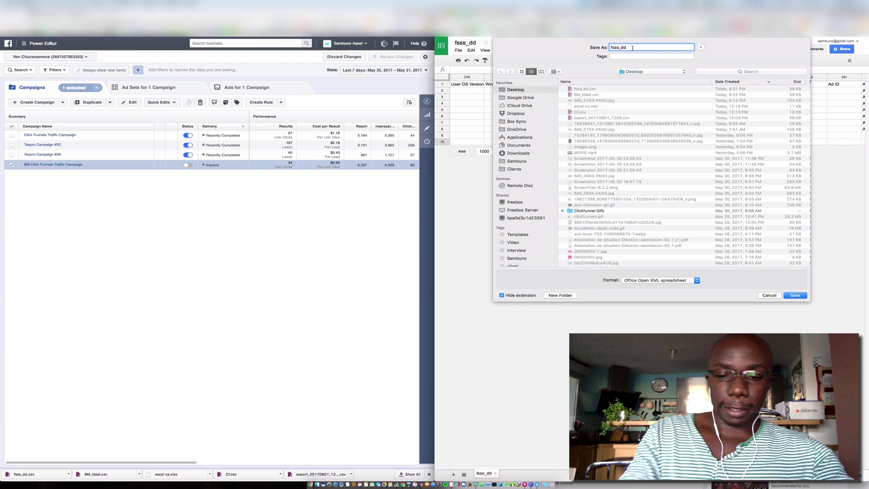
pyautogui.write('_two')
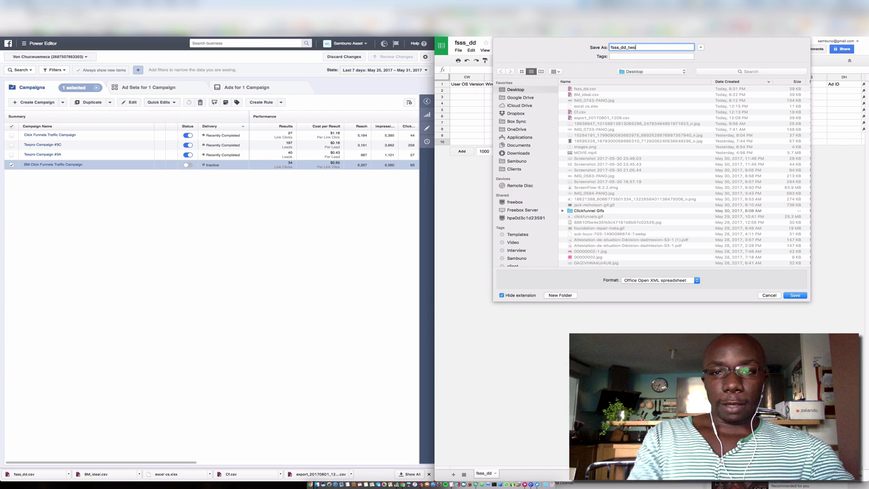
pyautogui.click(796, 297)
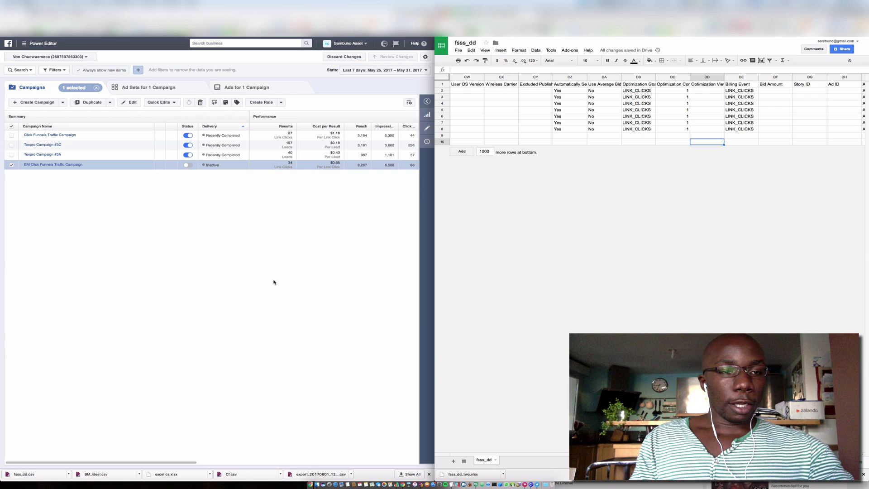
# Pick Brilliant Marketer from the ad account list and open the Export & Import menu.
pyautogui.click(77, 56)
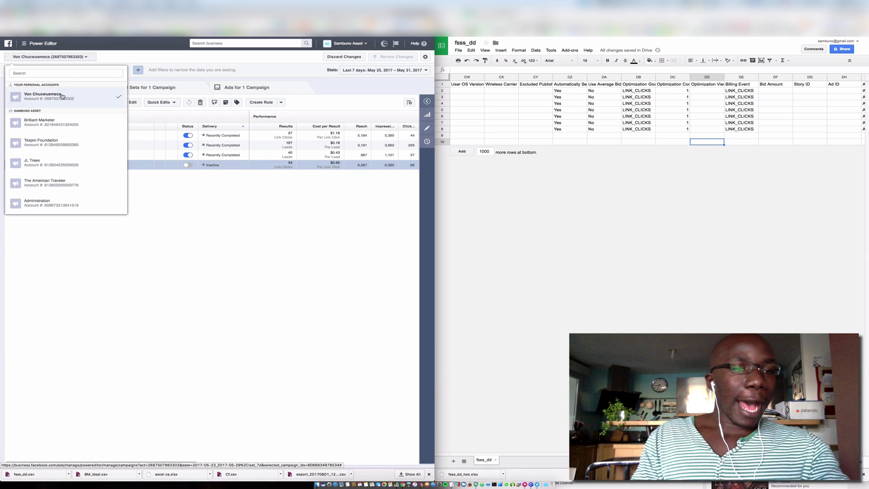
pyautogui.click(54, 123)
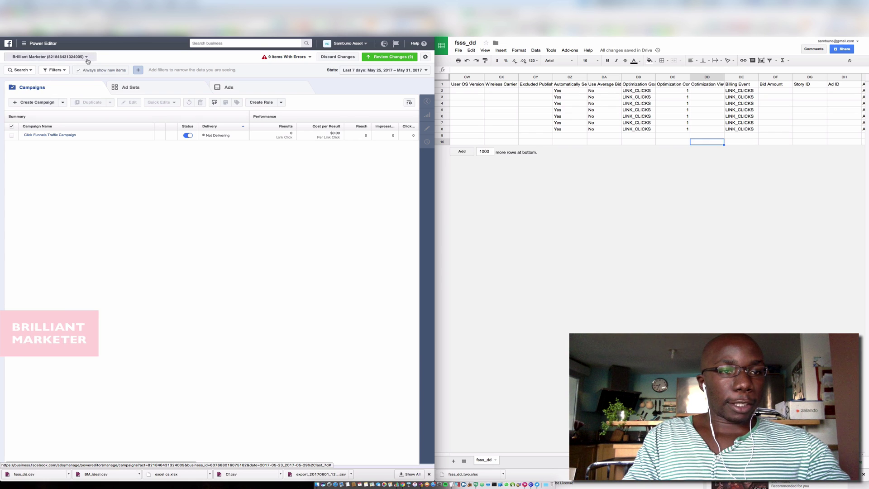
pyautogui.click(215, 103)
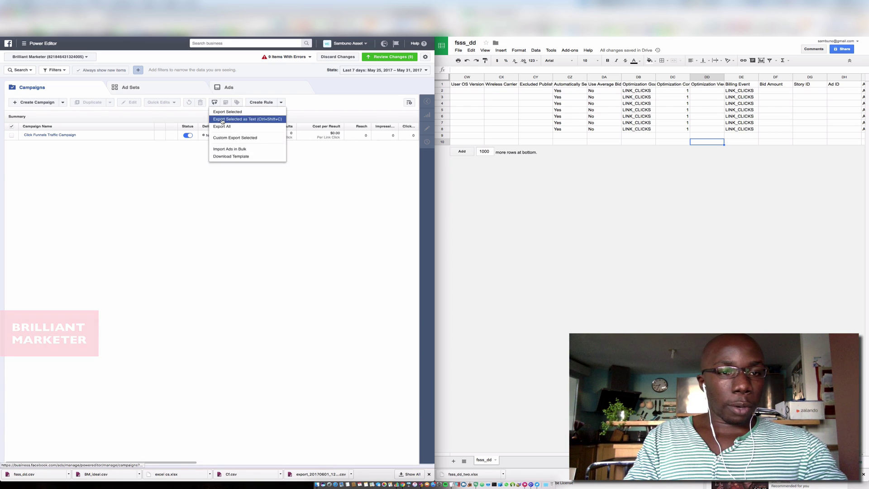
# Bulk-import fsss_dd_two.xlsx, bringing in 1 campaign, 2 ad sets and 7 ads.
pyautogui.click(226, 150)
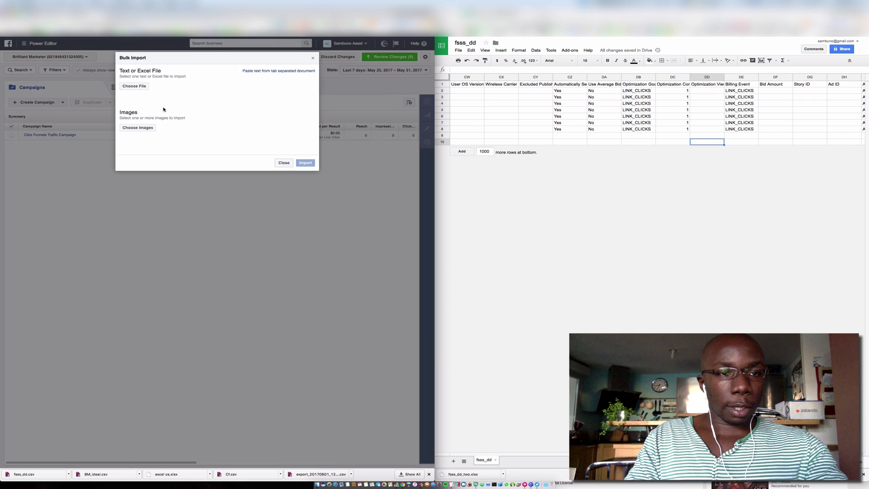
pyautogui.click(142, 87)
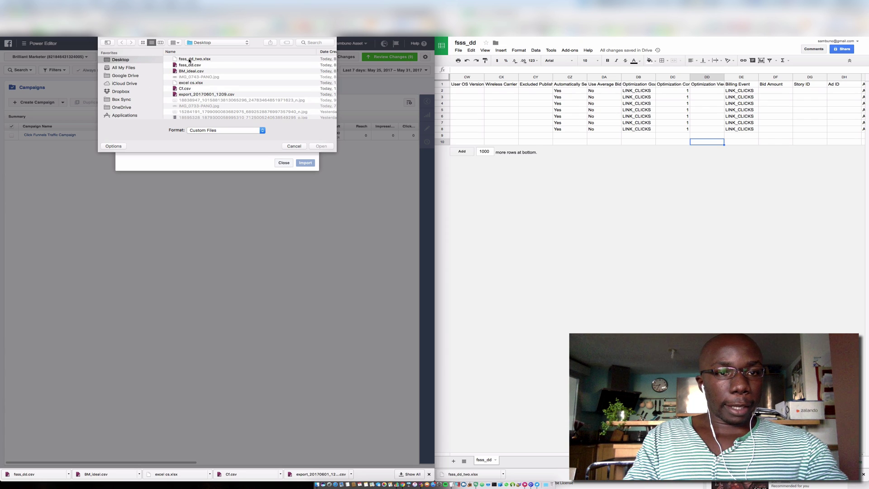
pyautogui.click(189, 61)
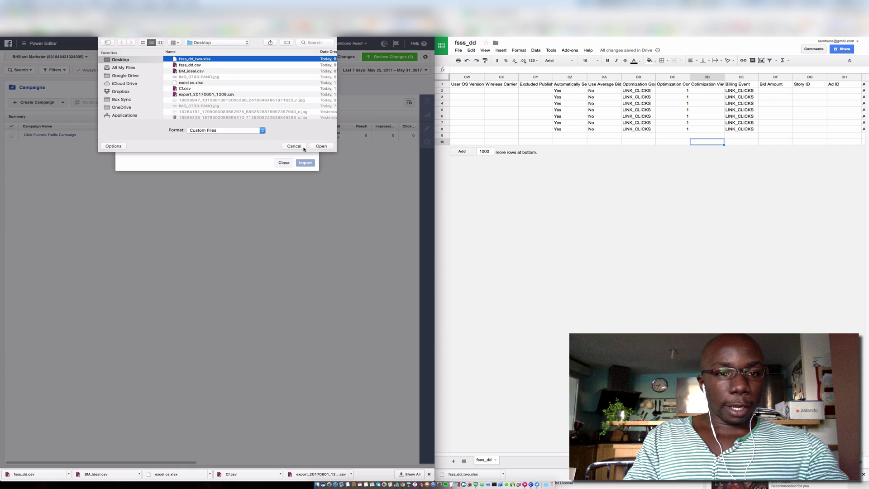
pyautogui.click(322, 146)
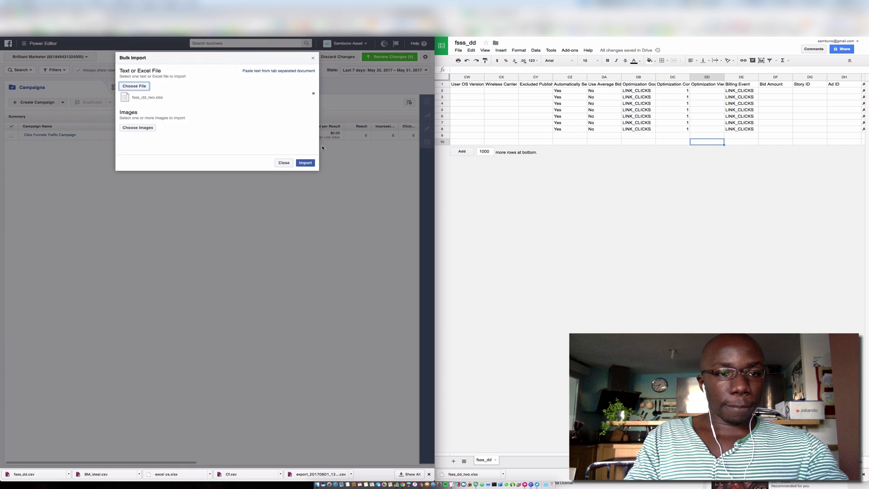
pyautogui.click(306, 163)
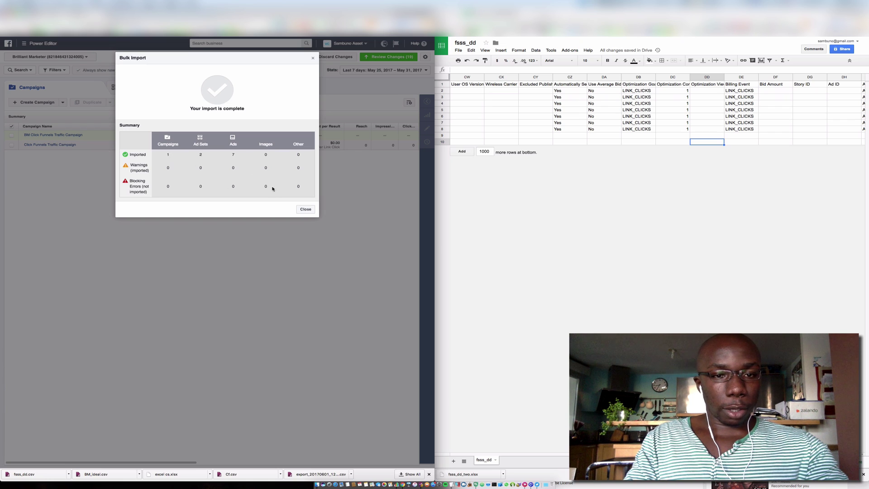
# Close the Bulk Import summary to reveal the draft BM Click Funnels Traffic Campaign.
pyautogui.click(304, 210)
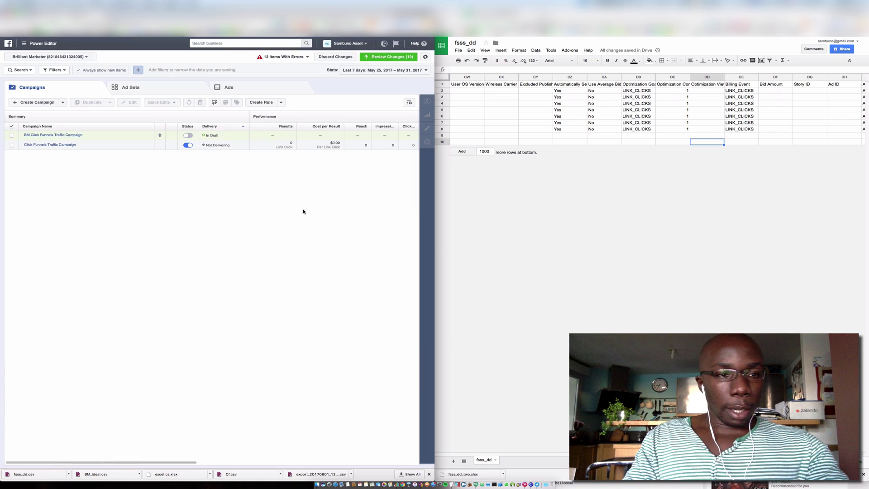